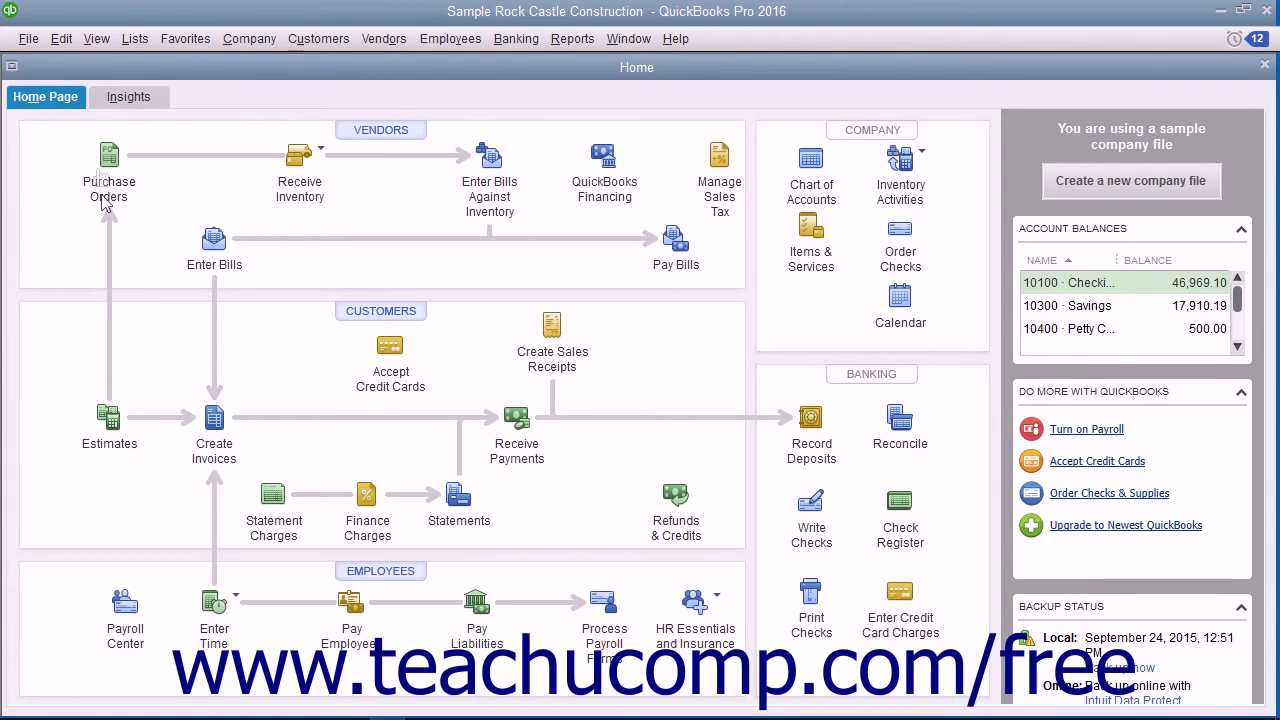
# Step: Show the Send Forms preferences and check Email Later auto-check with Web Mail selected
pyautogui.click(61, 38)
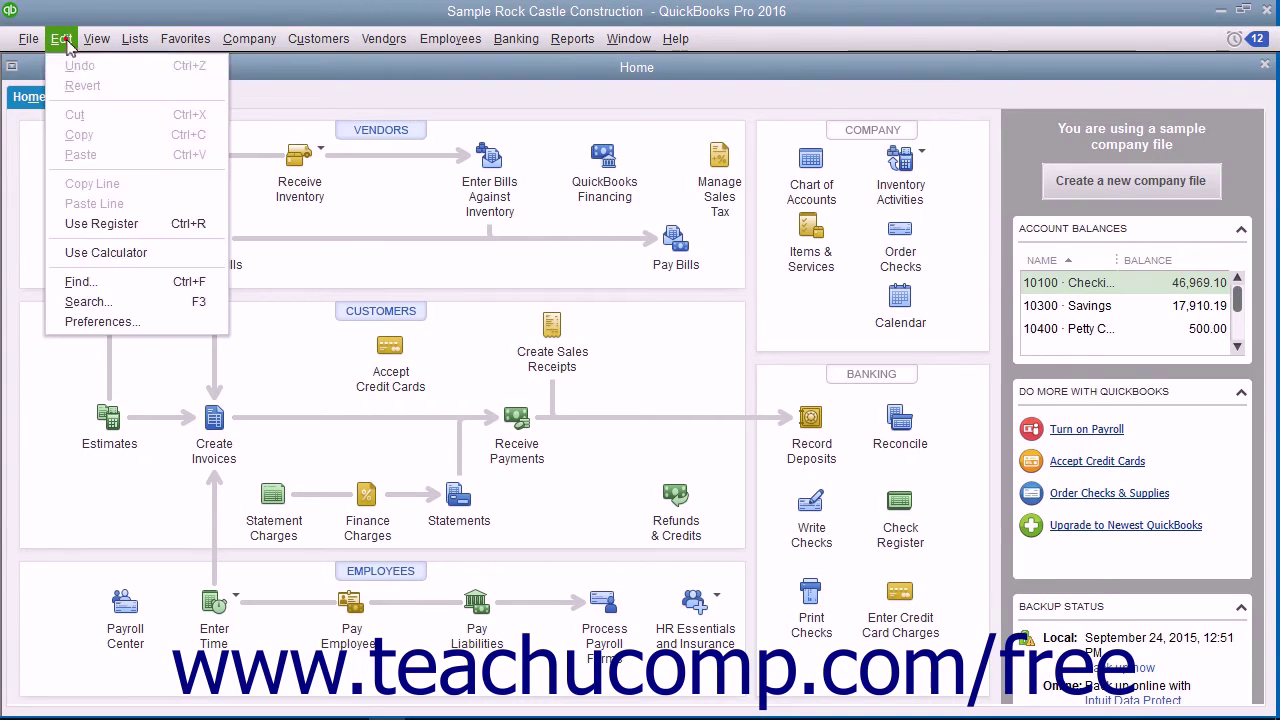
pyautogui.click(97, 324)
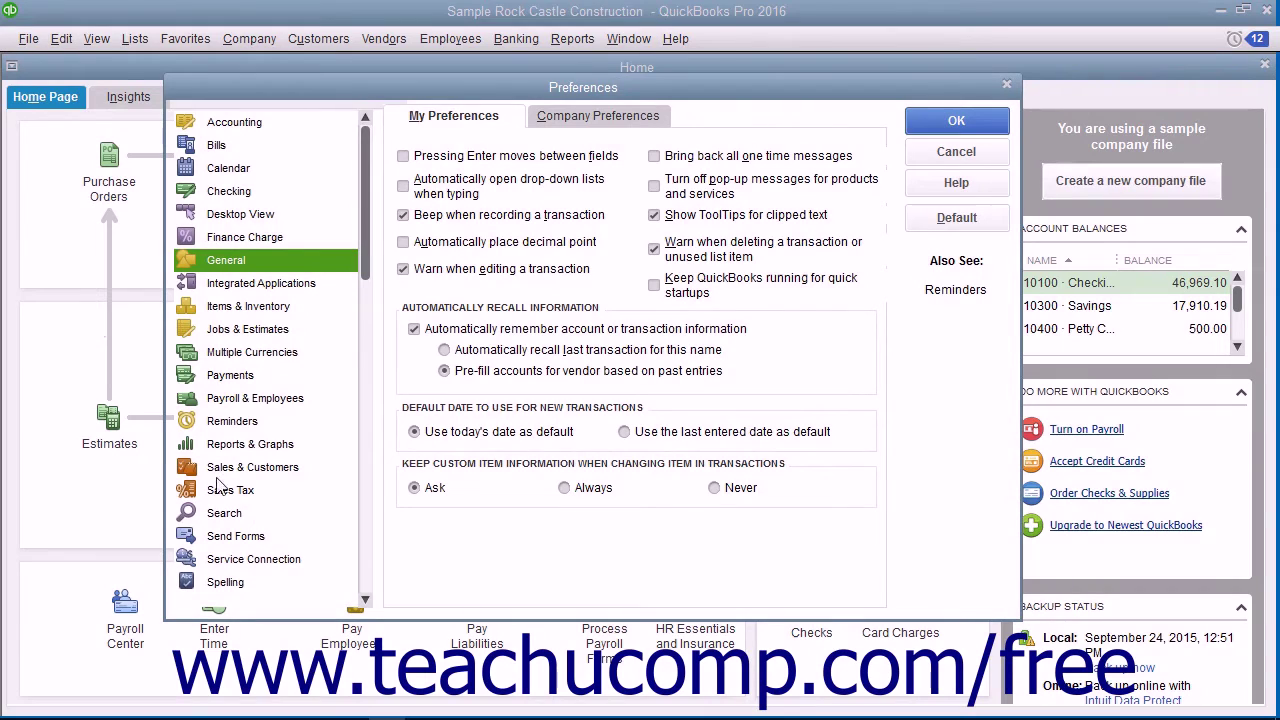
pyautogui.click(226, 545)
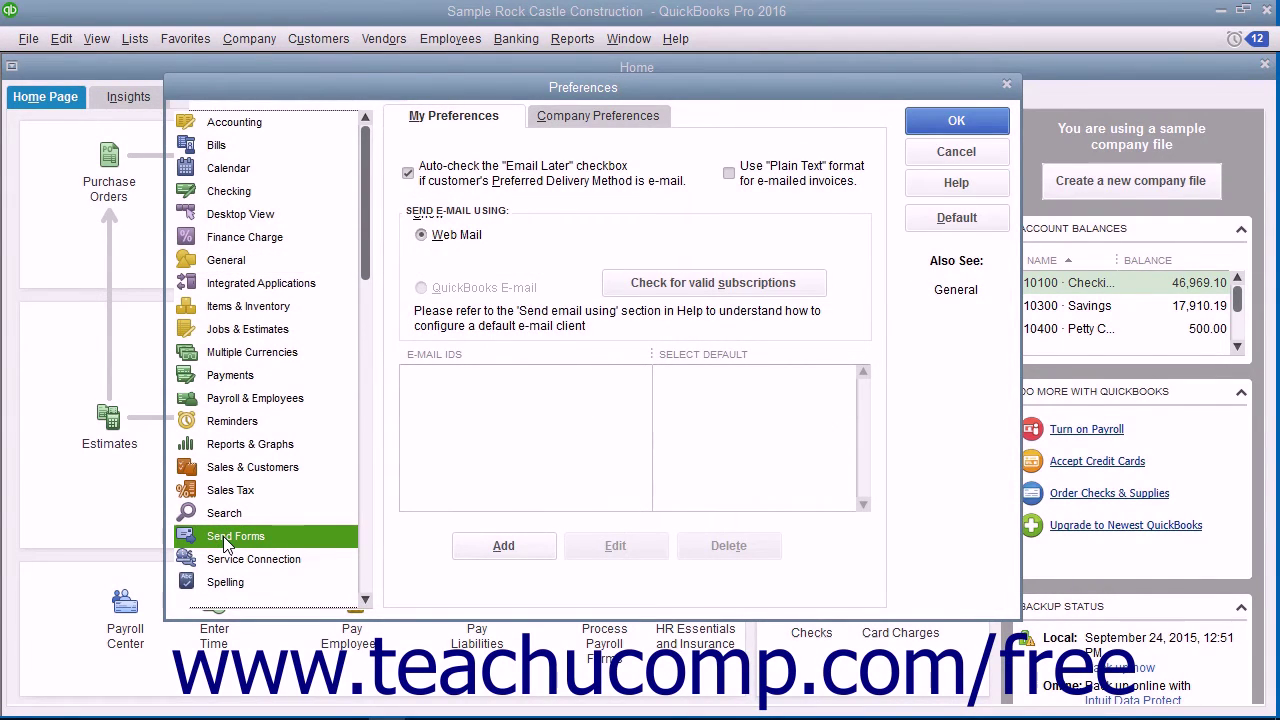
pyautogui.click(437, 128)
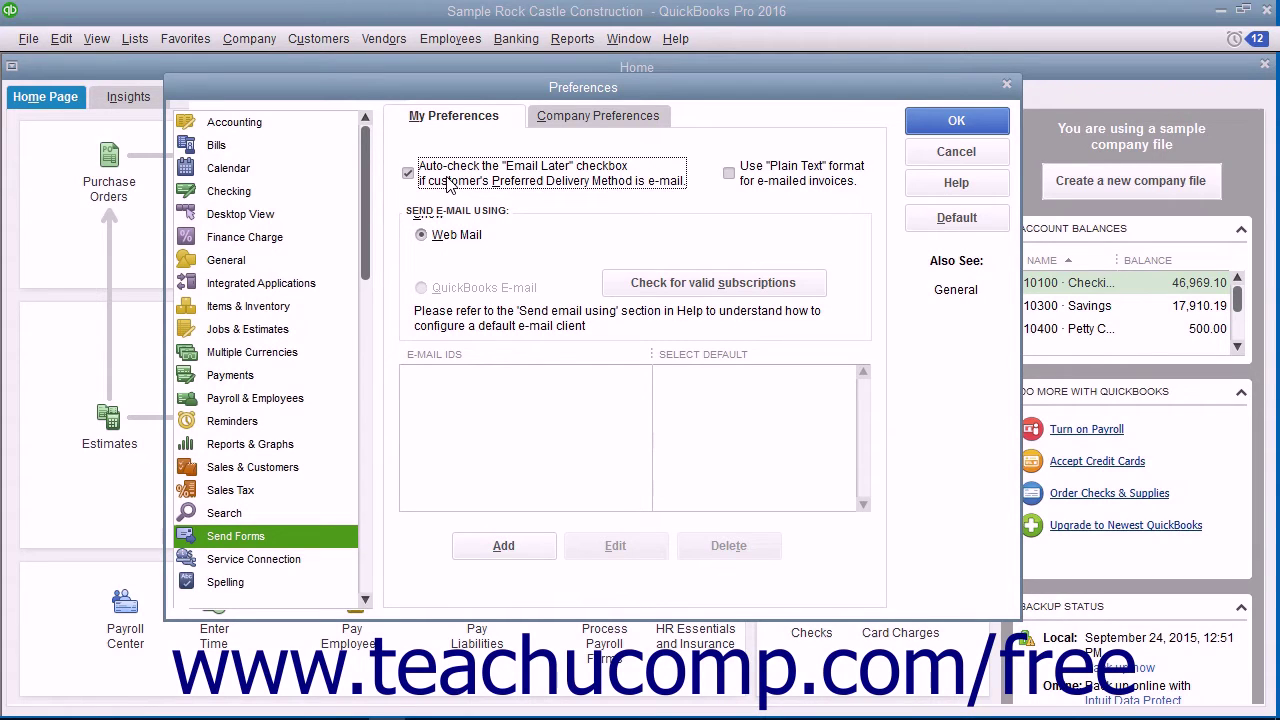
# Step: Close Preferences, start Create Batch Invoices, and acknowledge the customer-info reminder
pyautogui.click(926, 128)
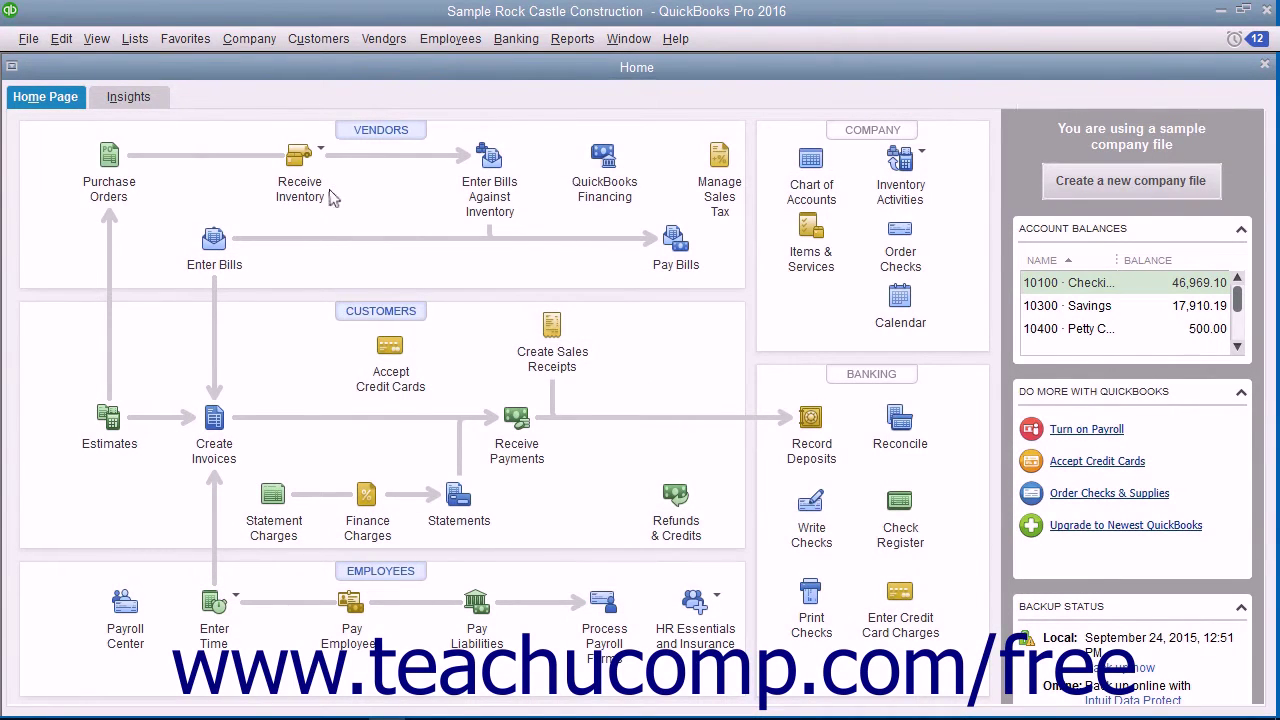
pyautogui.click(334, 45)
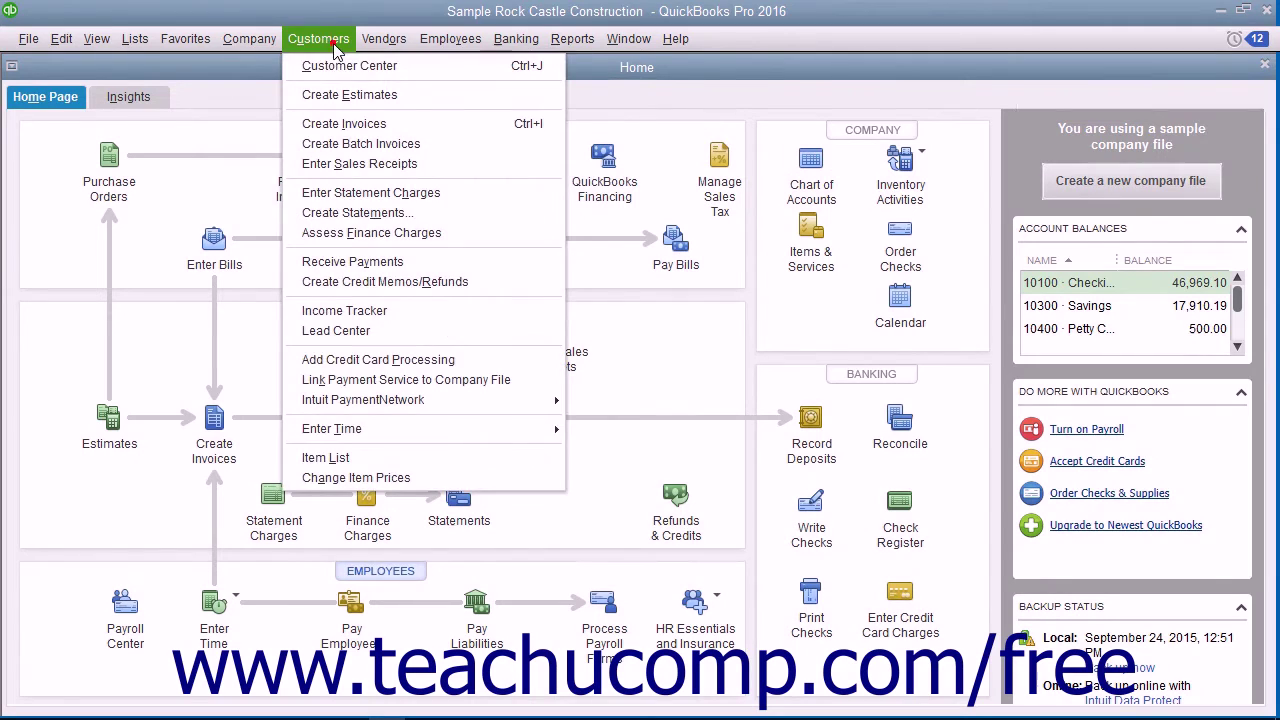
pyautogui.click(361, 145)
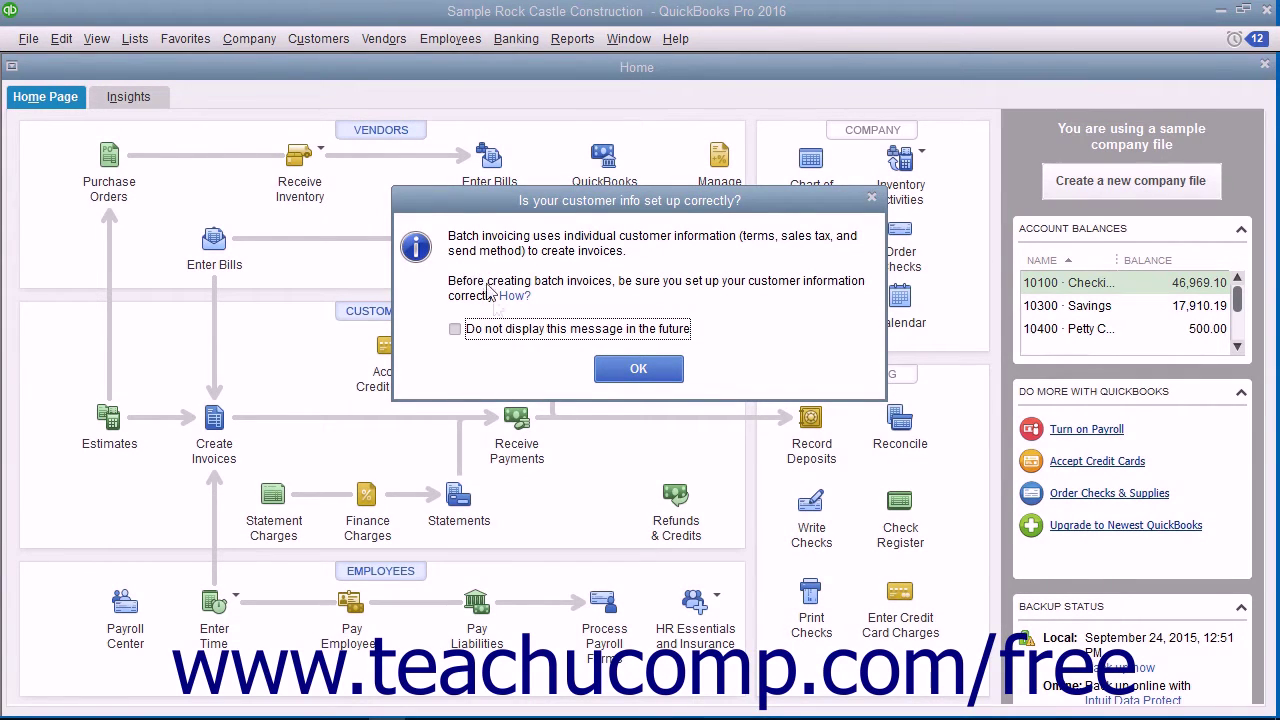
pyautogui.click(635, 369)
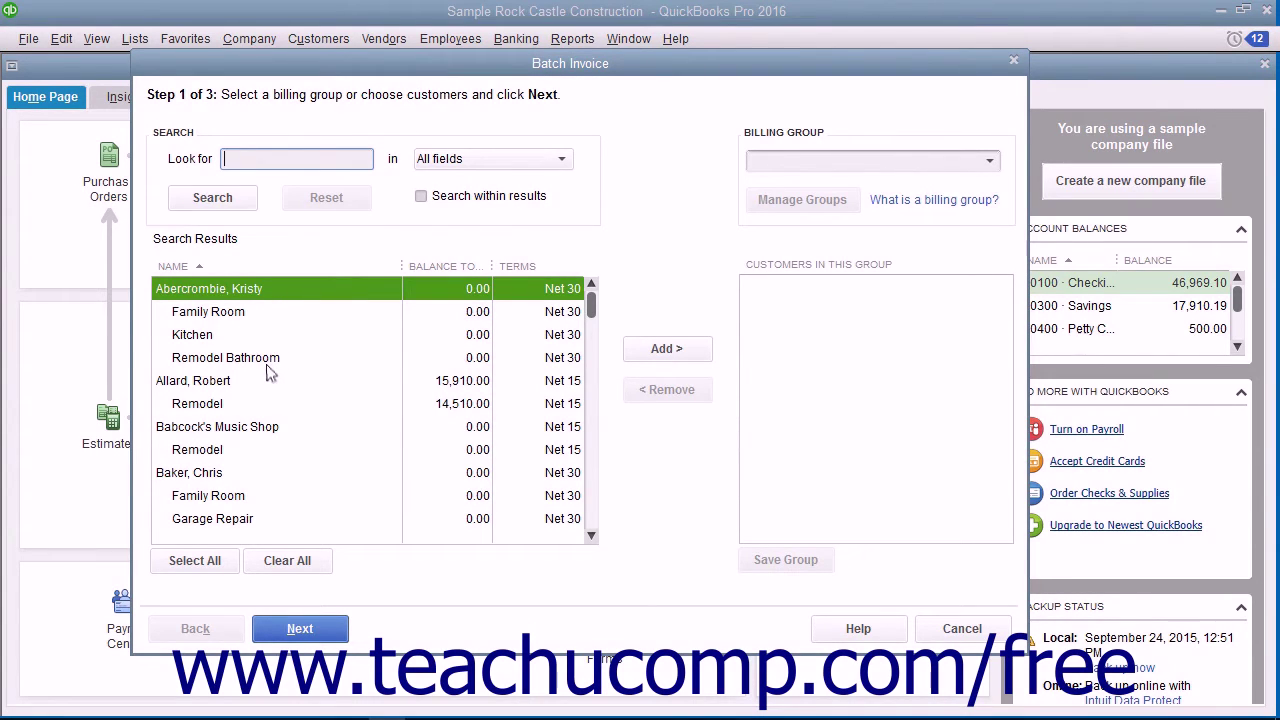
# Step: Add two customers to the Batch Invoice group list
pyautogui.click(217, 476)
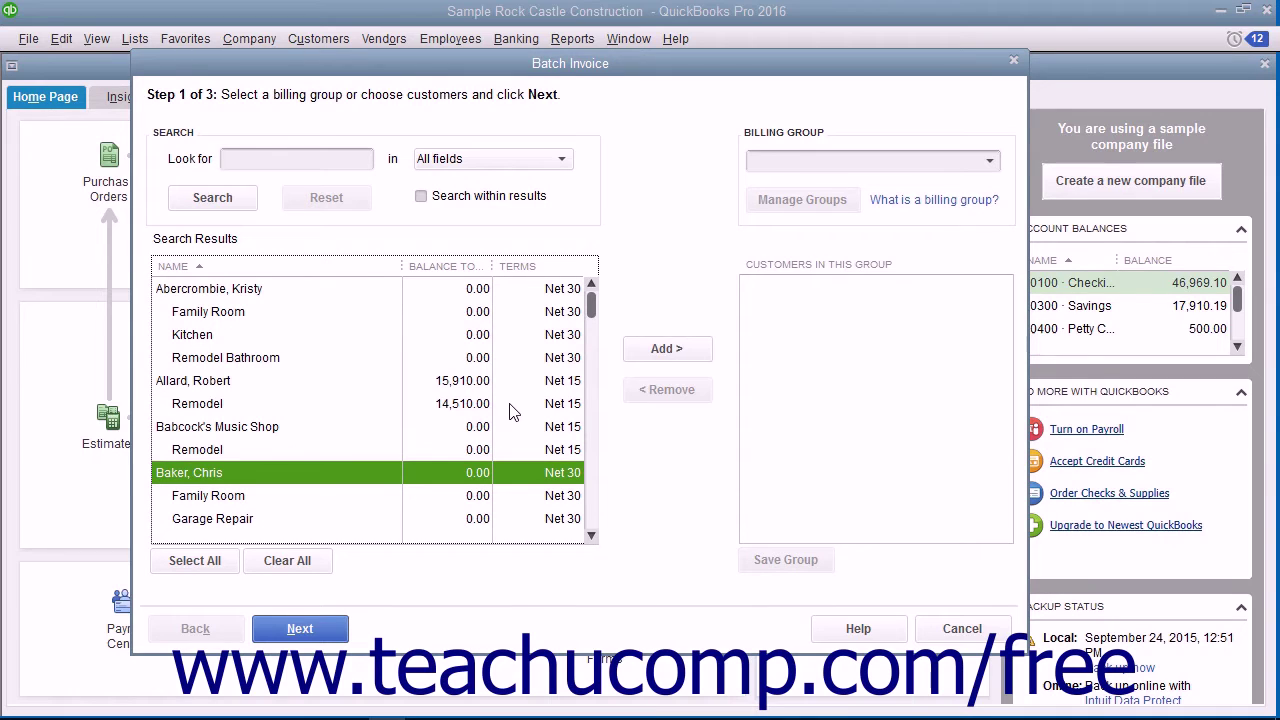
pyautogui.click(213, 478)
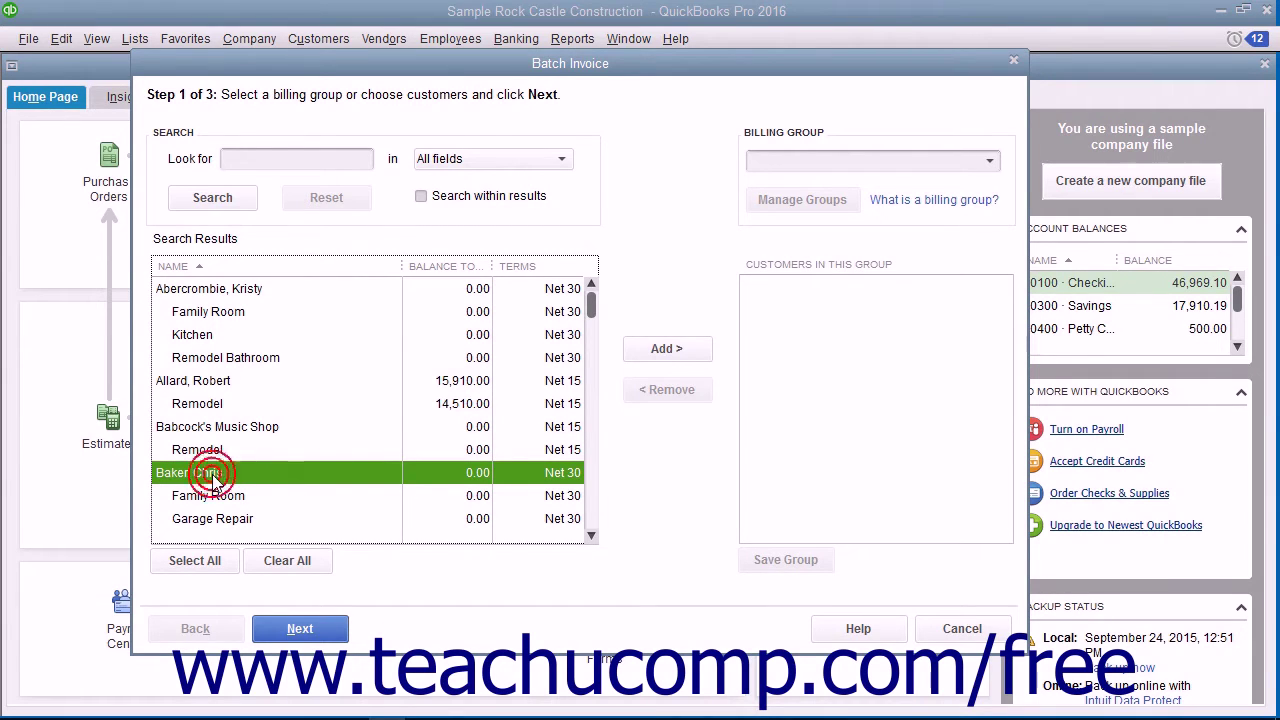
pyautogui.click(667, 360)
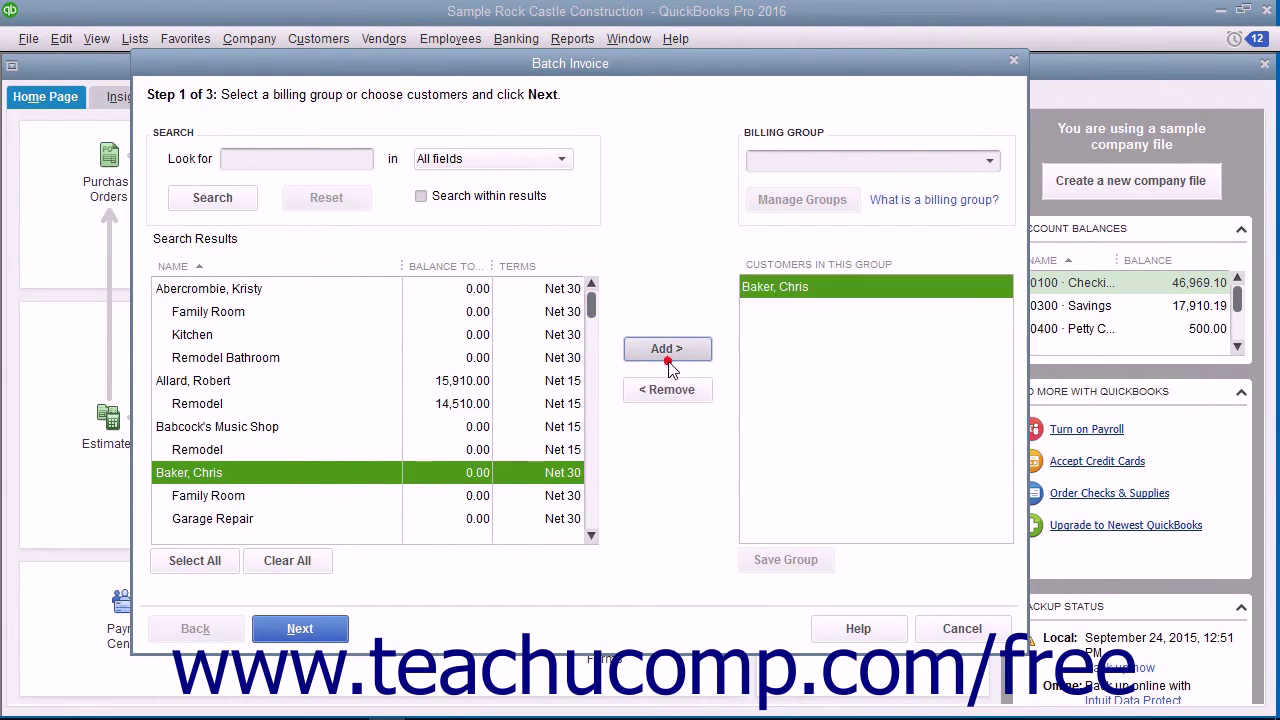
pyautogui.scroll(-1, 355, 422)
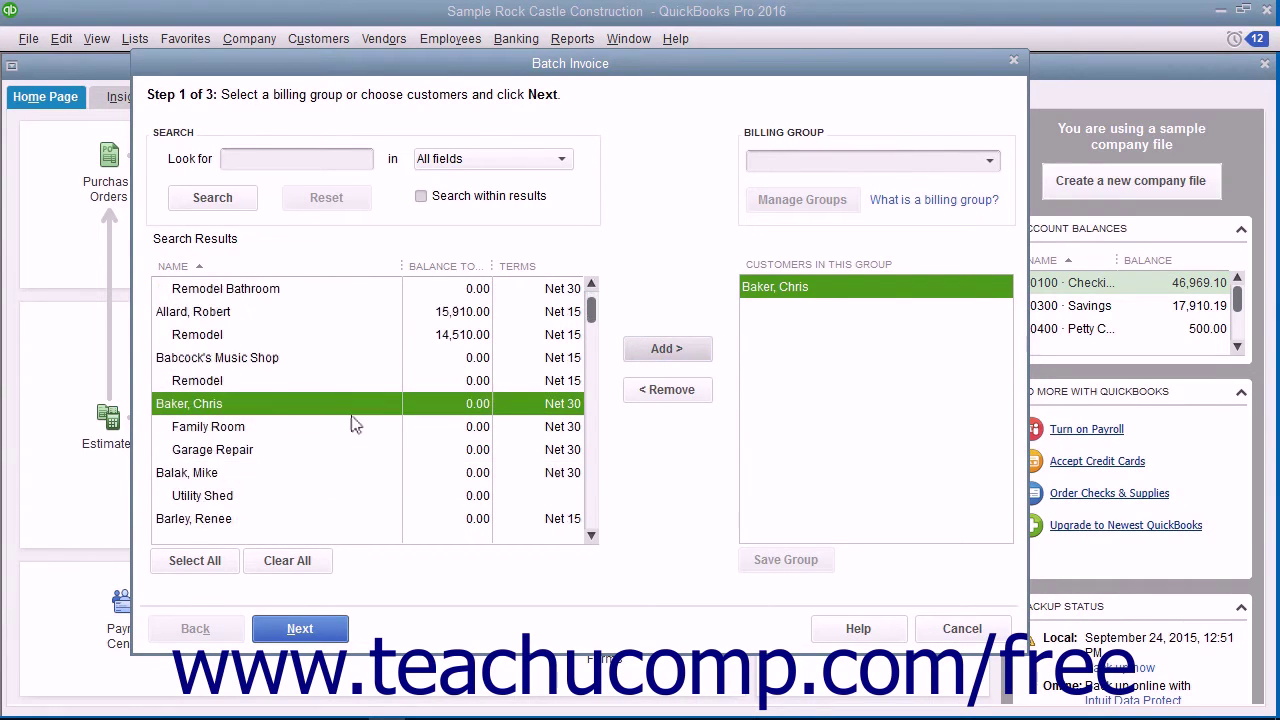
pyautogui.click(210, 476)
pyautogui.click(674, 354)
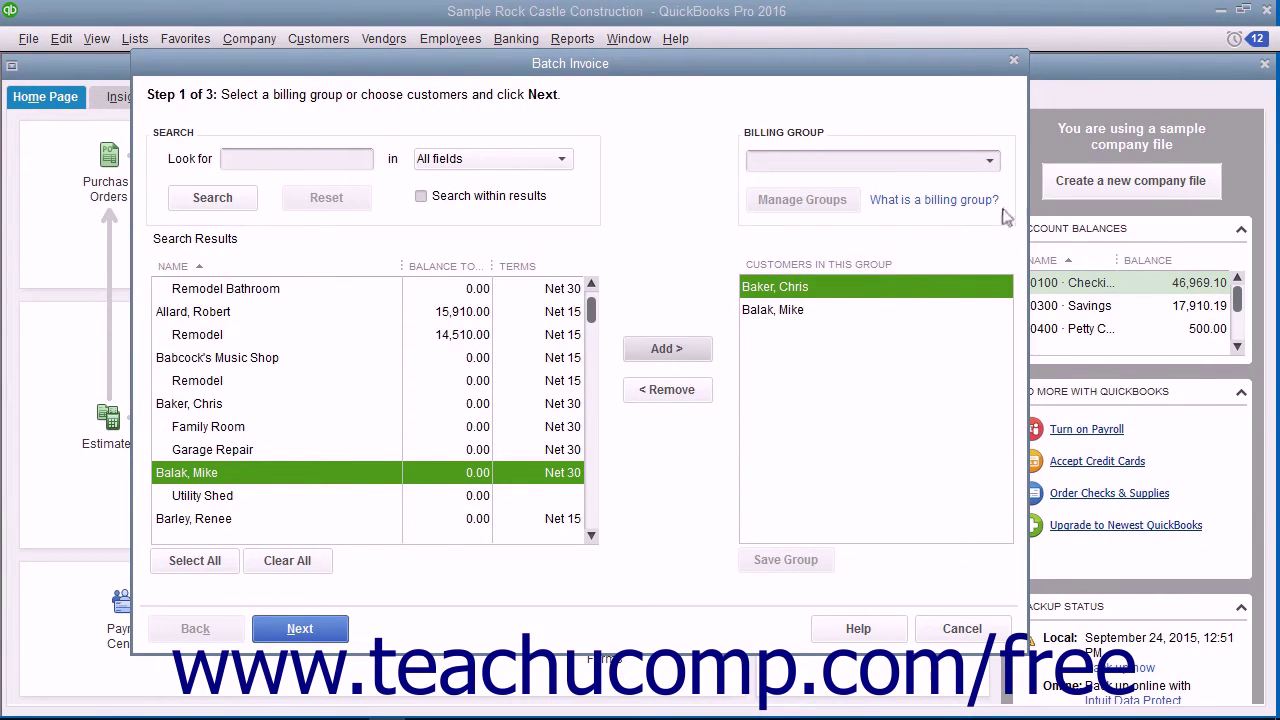
# Step: Create a new billing group named 'My Customers' from the Billing Group list
pyautogui.click(989, 161)
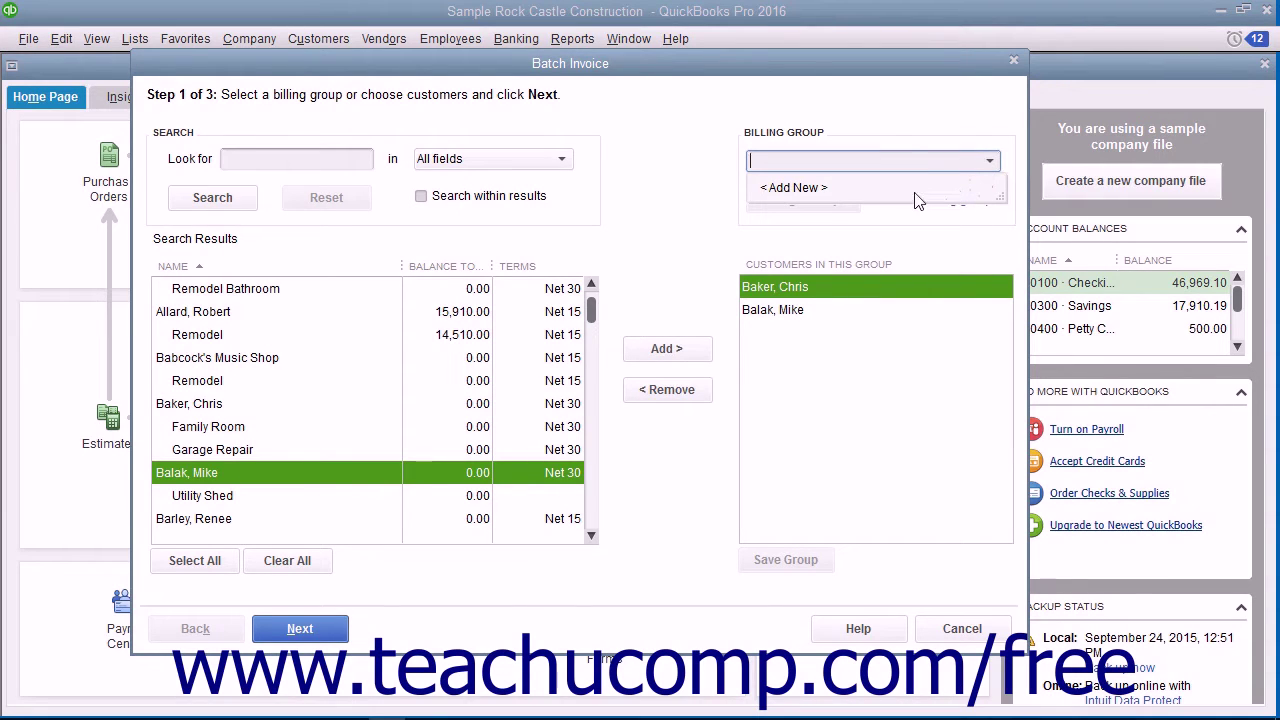
pyautogui.click(855, 193)
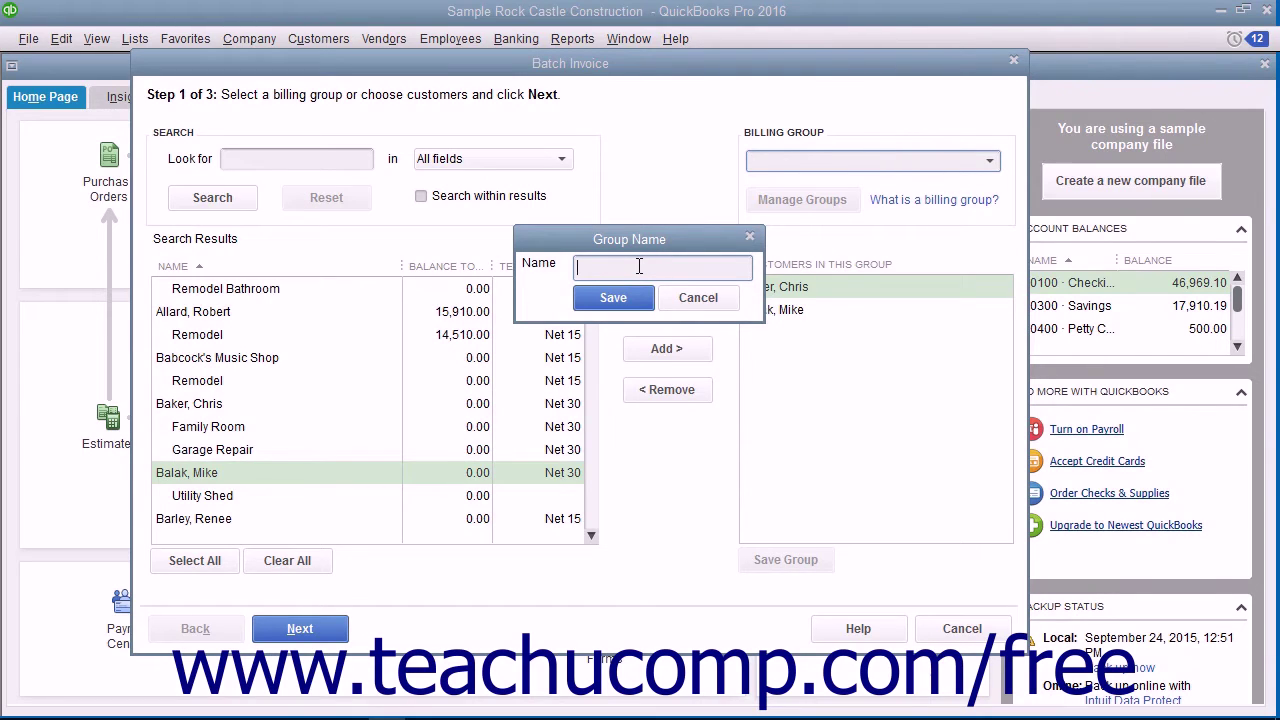
pyautogui.write('My Customers')
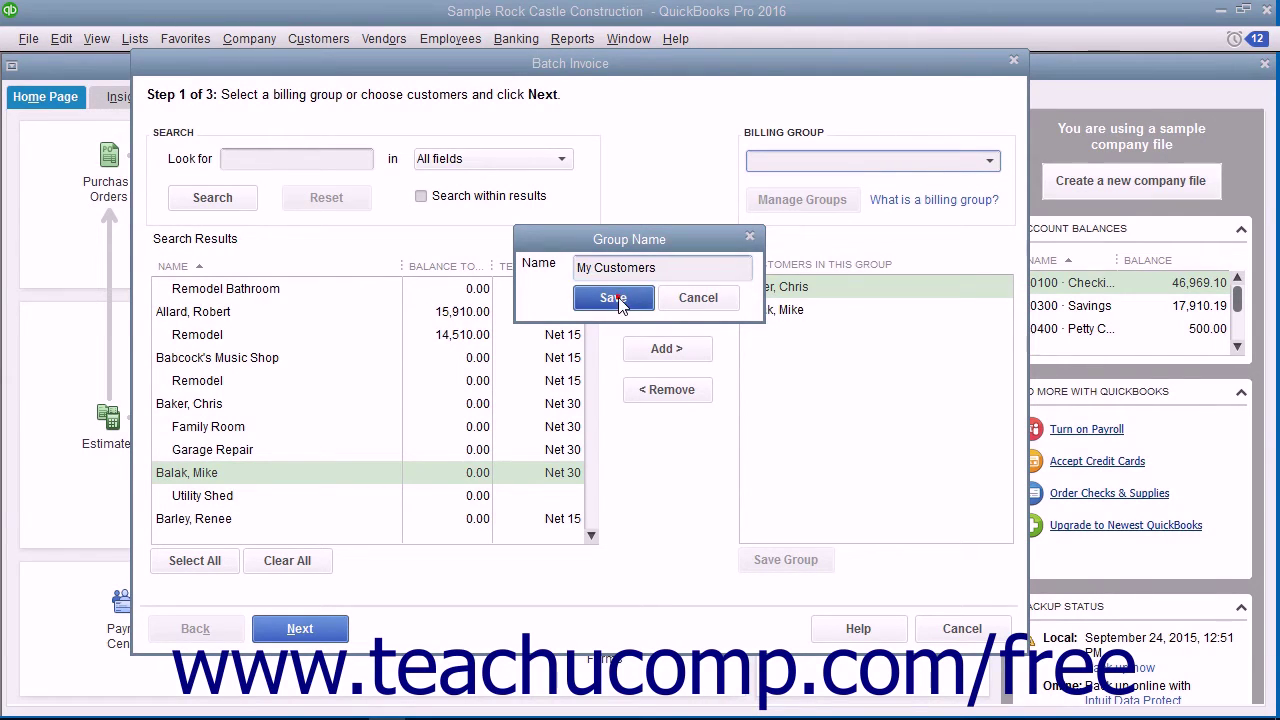
pyautogui.click(612, 297)
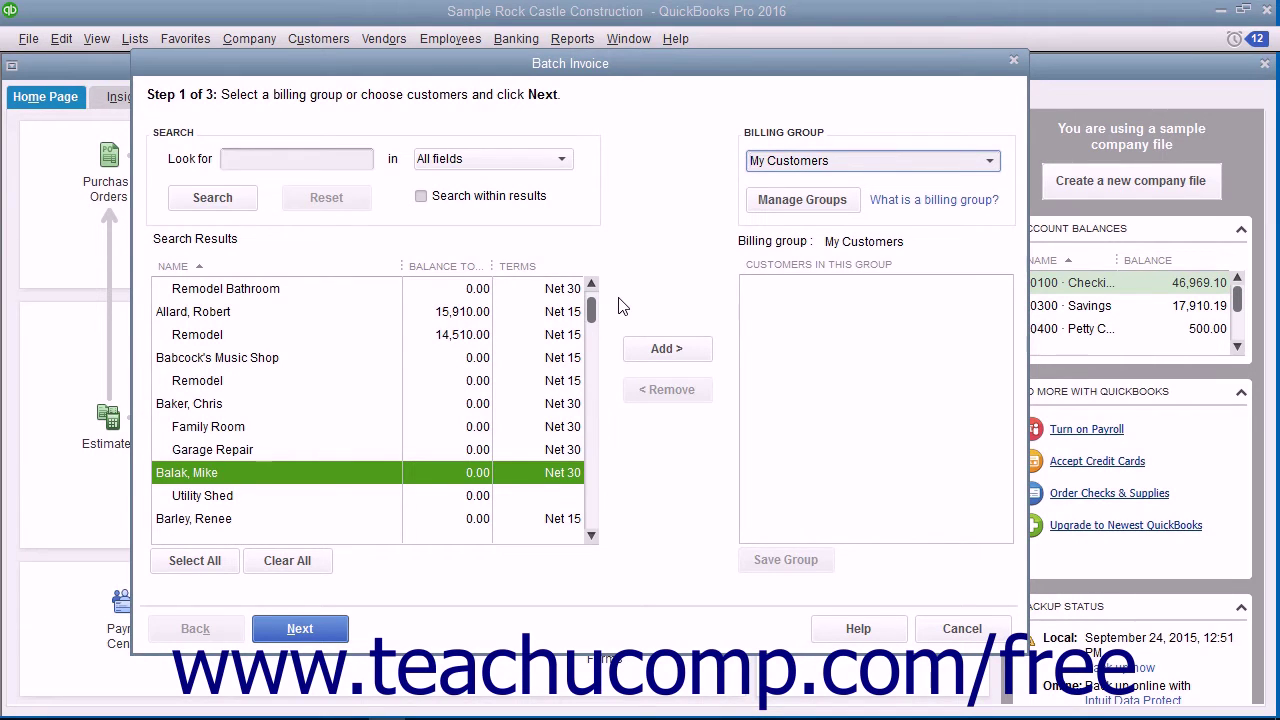
# Step: Add three customers to My Customers, save the group, and keep it selected as billing group
pyautogui.click(224, 520)
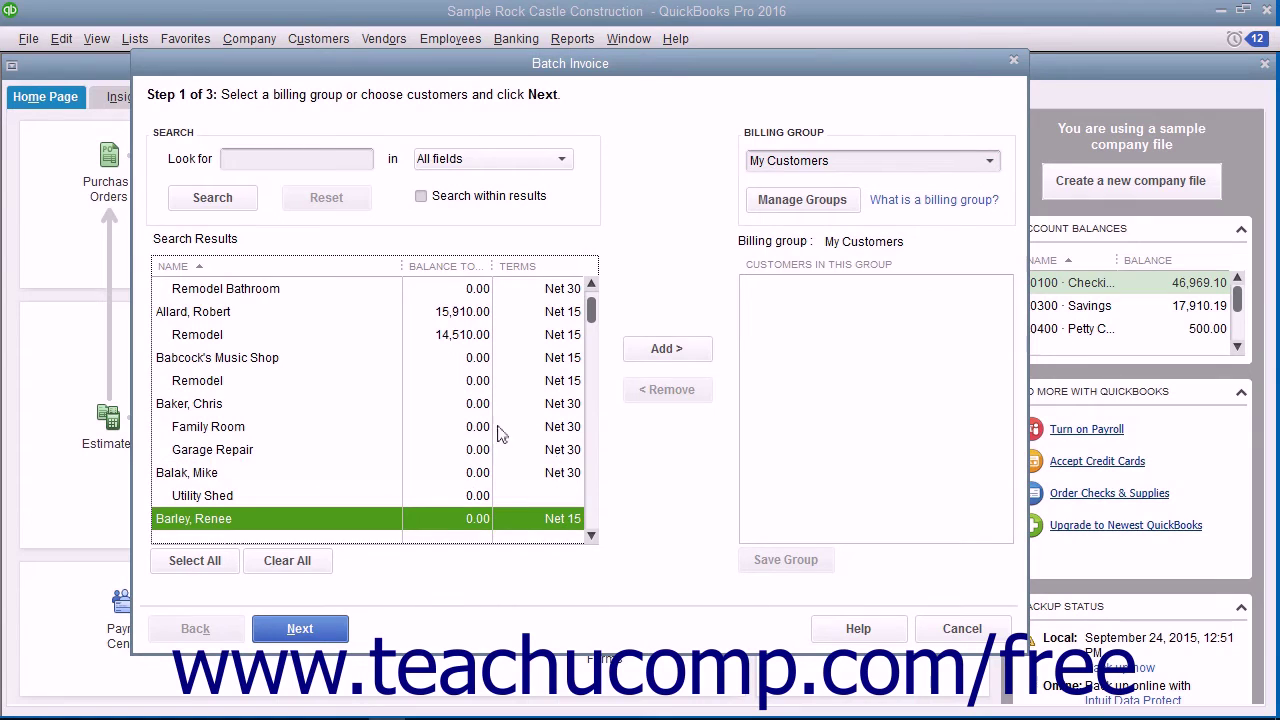
pyautogui.click(668, 348)
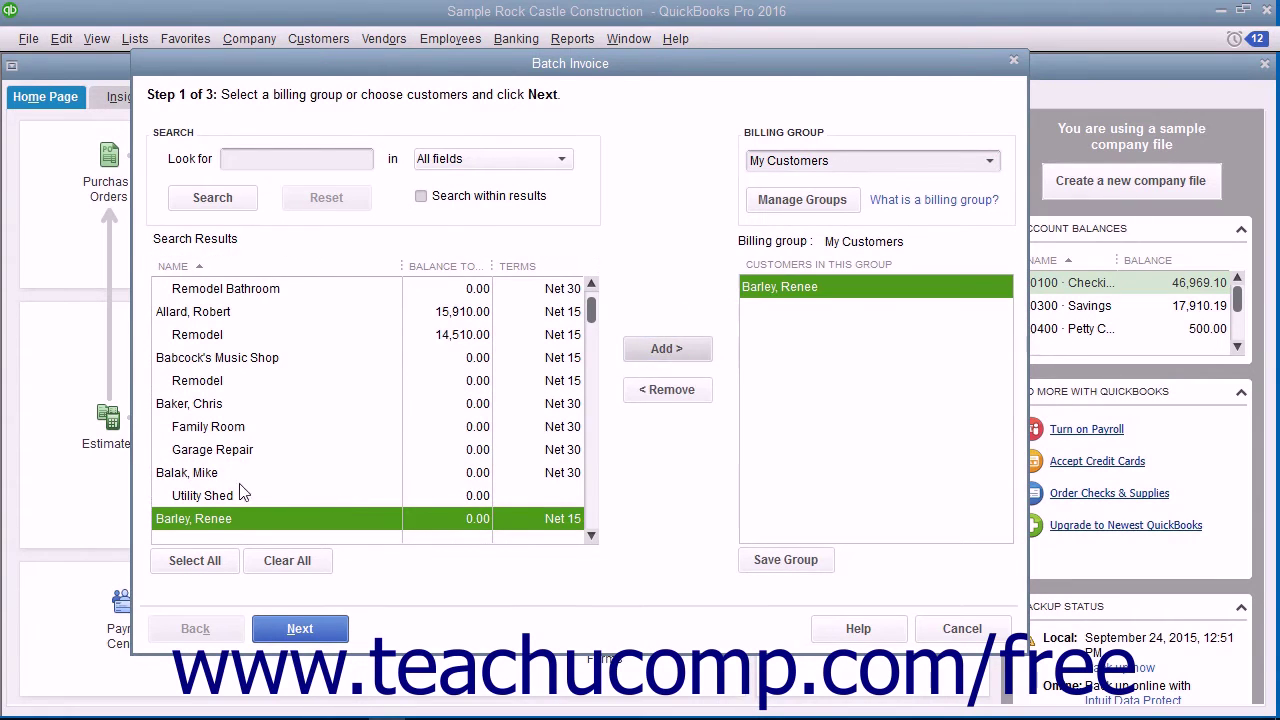
pyautogui.click(210, 473)
pyautogui.click(650, 356)
pyautogui.click(190, 404)
pyautogui.click(660, 352)
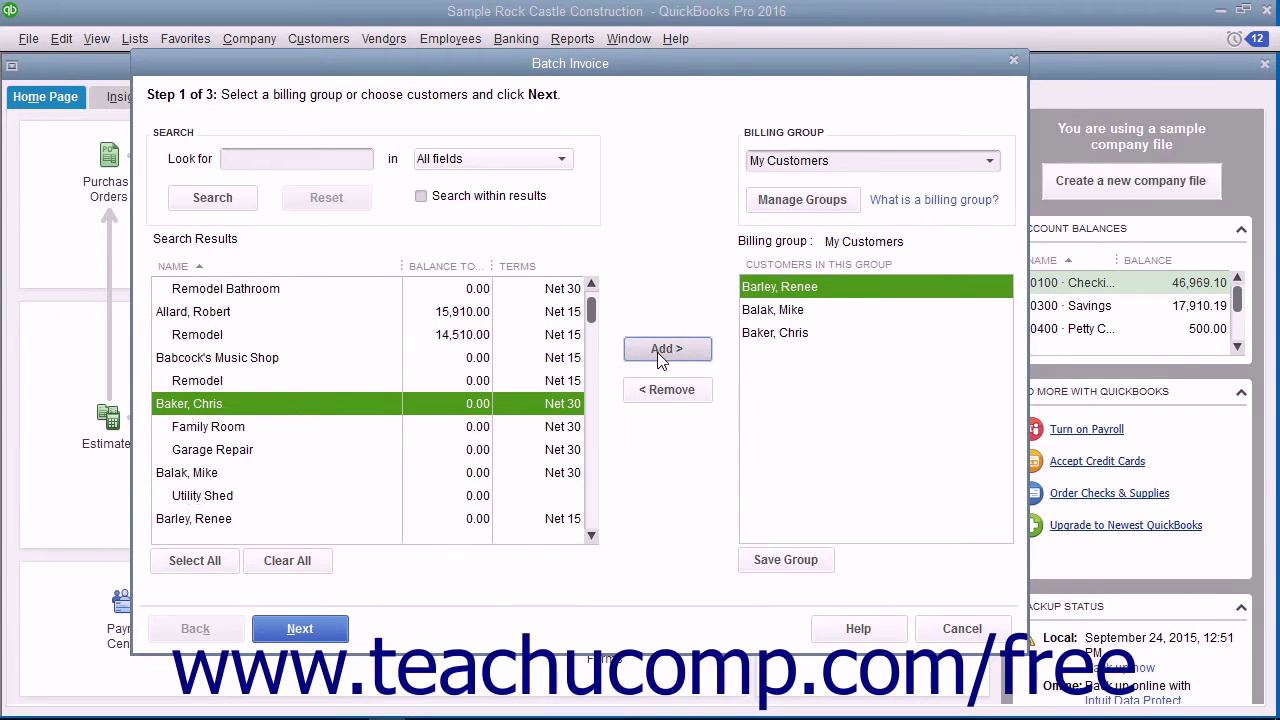
pyautogui.click(786, 561)
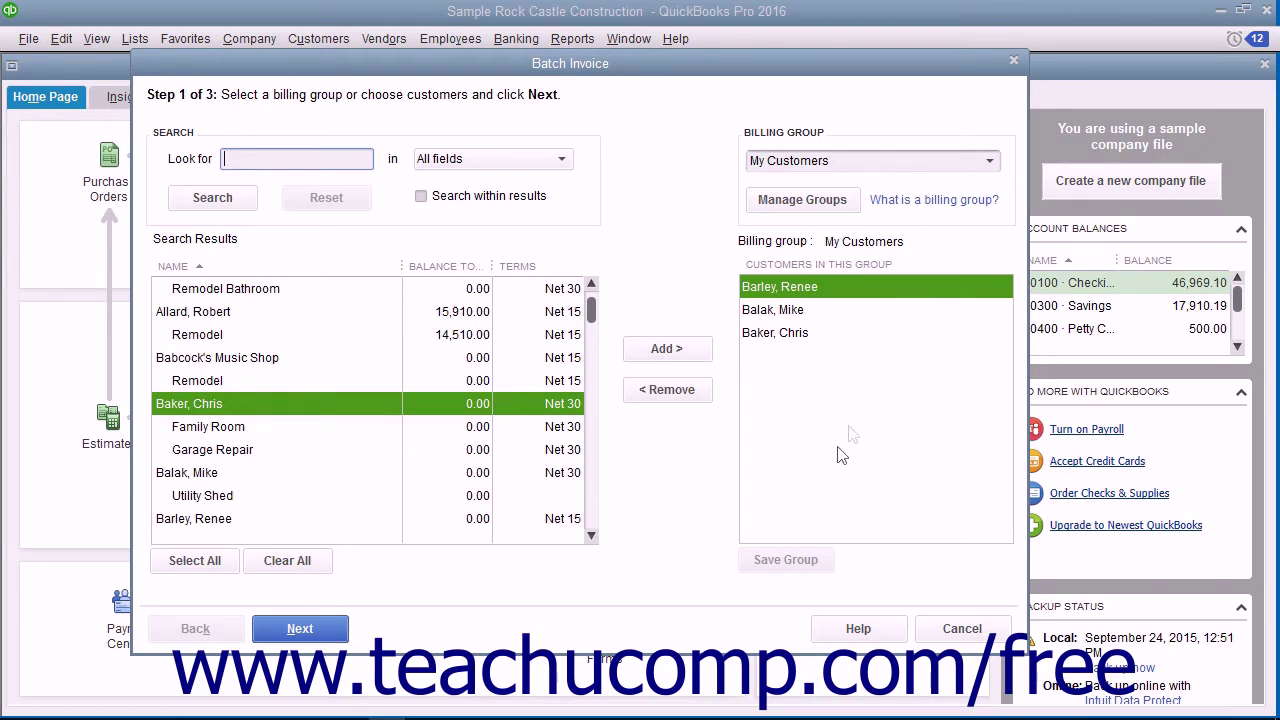
pyautogui.click(989, 165)
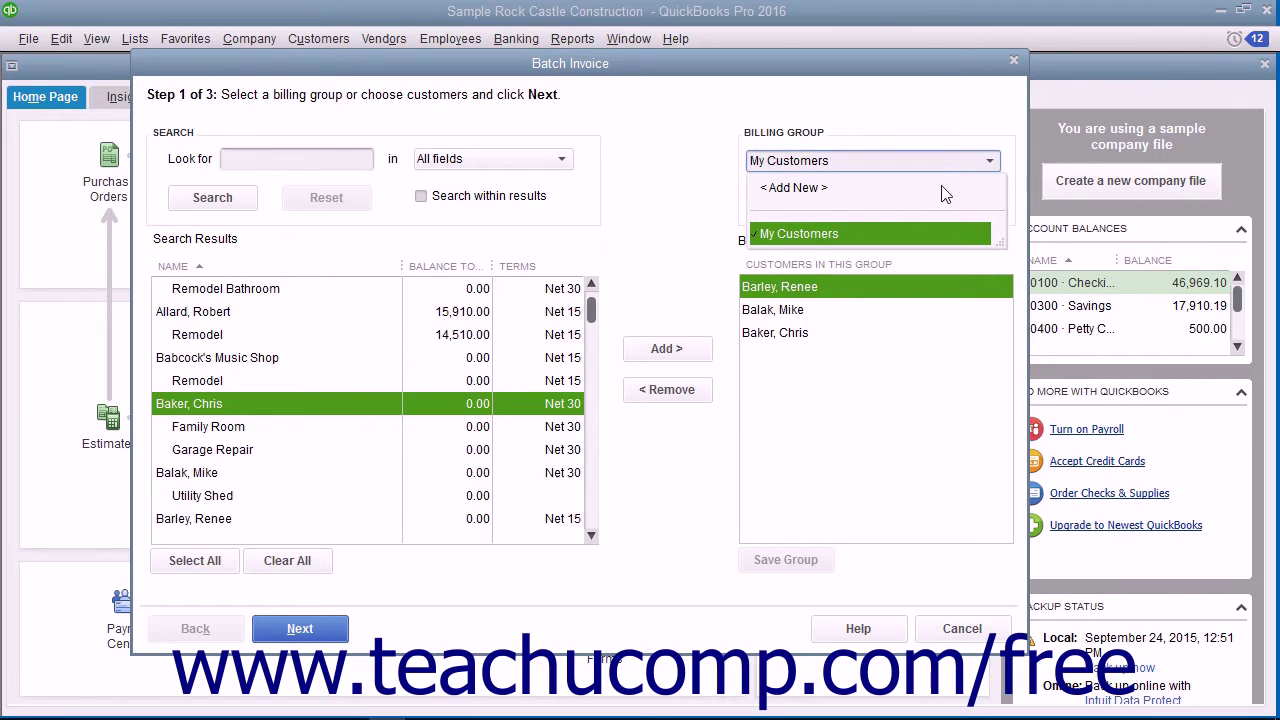
pyautogui.click(846, 236)
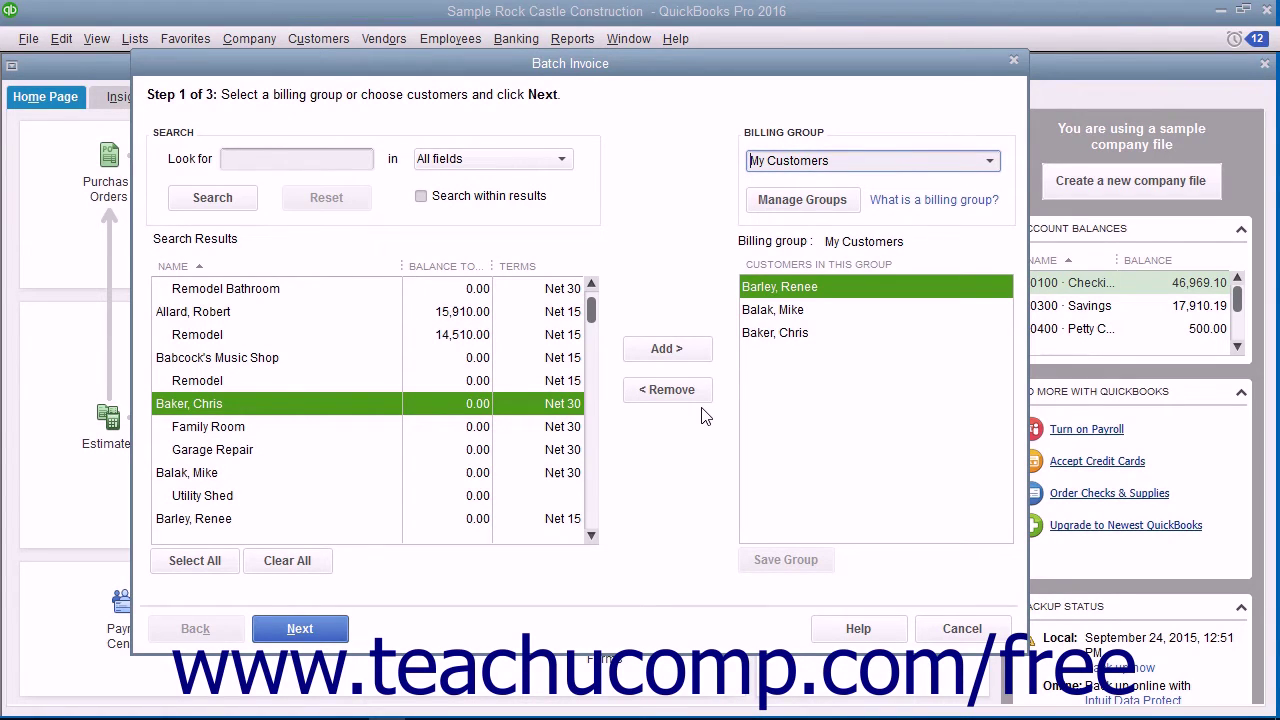
# Step: Rename the My Customers group to 'My Batch Invoice Customers' in Manage Groups
pyautogui.click(843, 203)
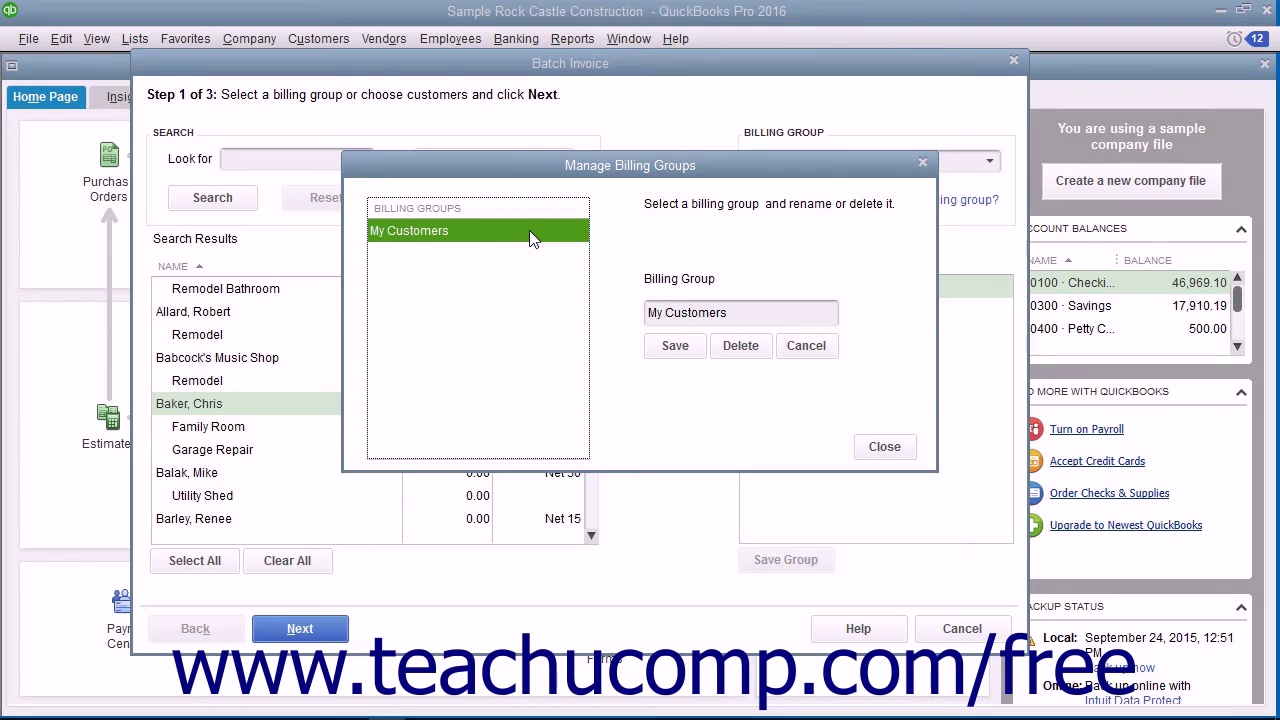
pyautogui.click(665, 312)
pyautogui.write('Batch Invoice')
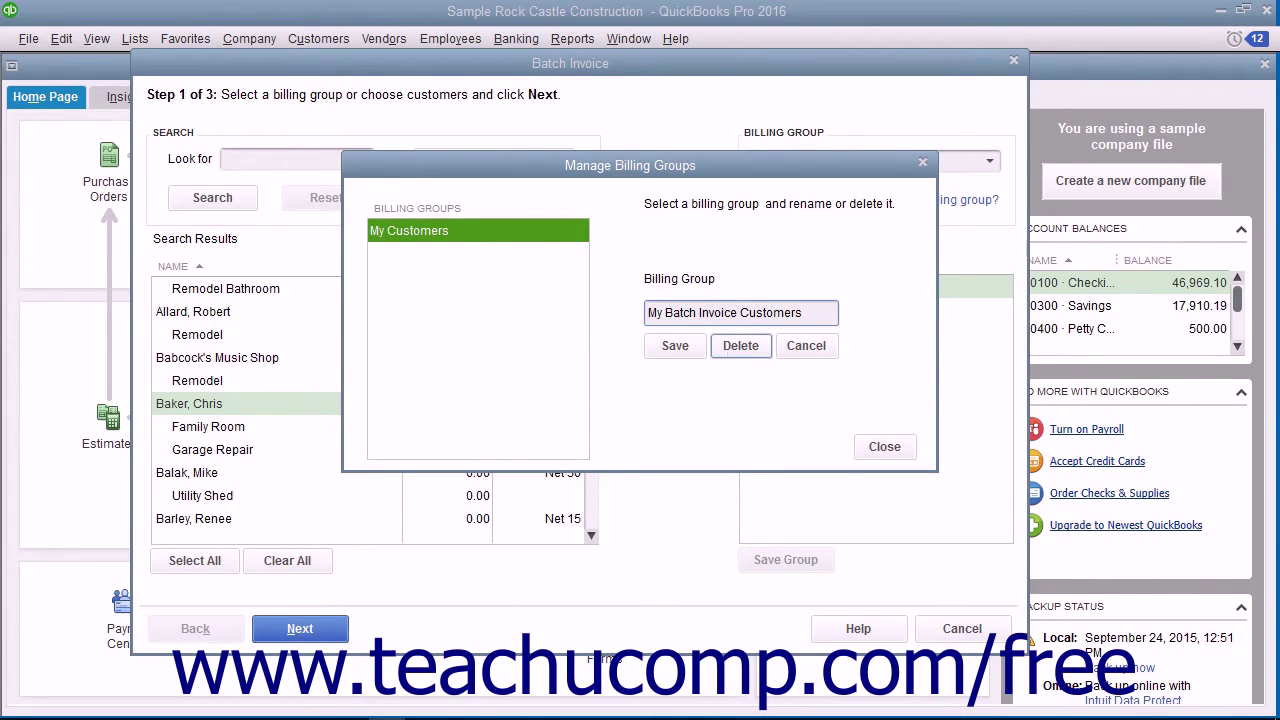
pyautogui.click(678, 346)
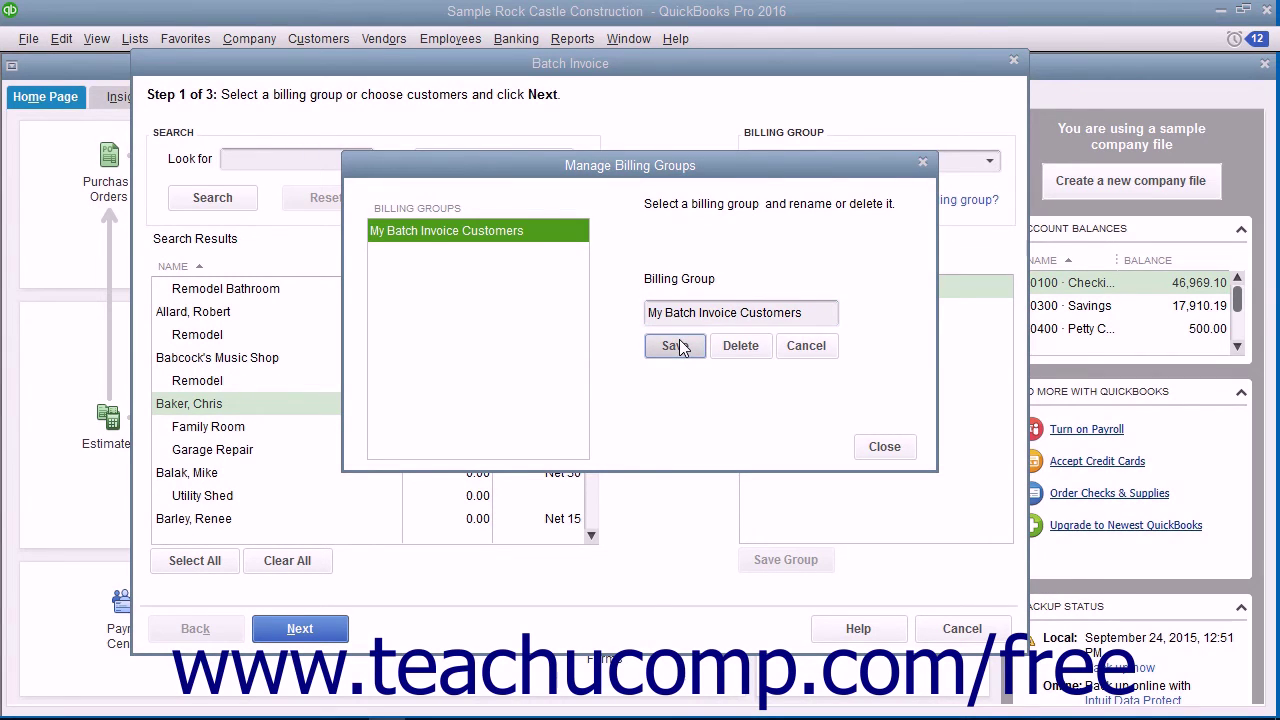
pyautogui.click(734, 368)
pyautogui.click(884, 447)
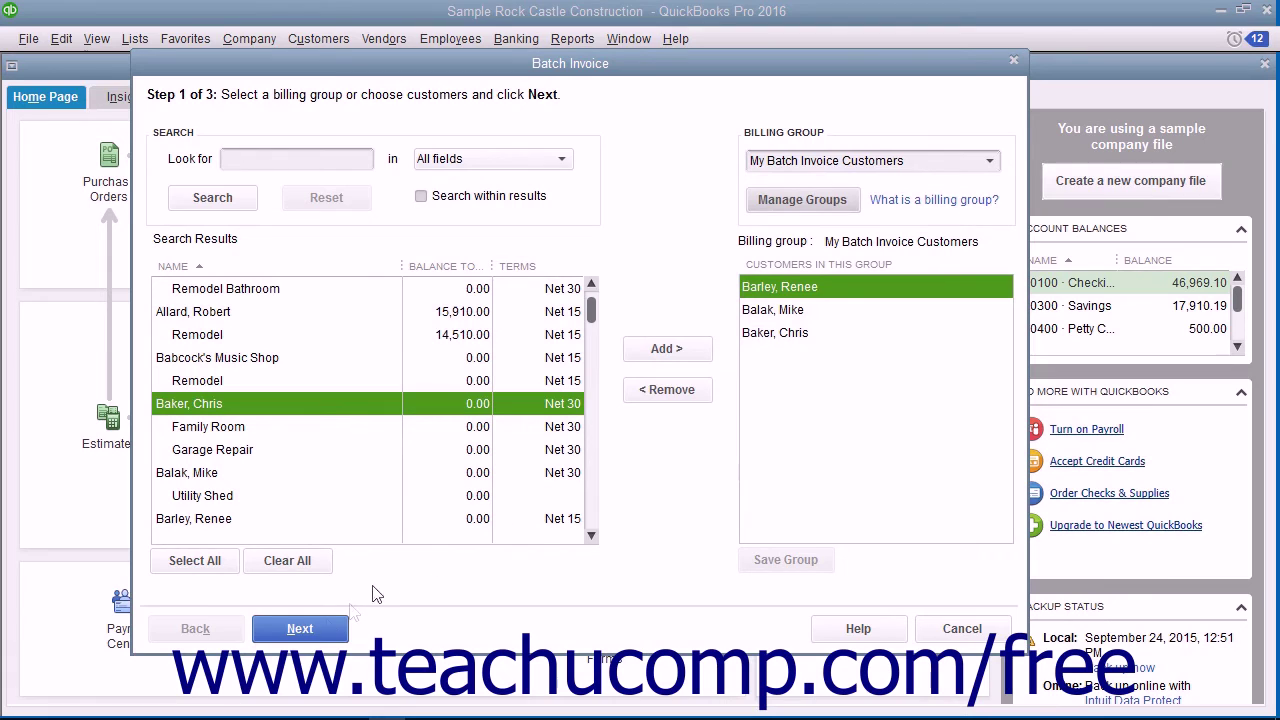
# Step: Add Labor lines dated 12/15/2020: Mowed lawns qty 1 at 15.00, Edging qty 1 at 10.00
pyautogui.click(290, 630)
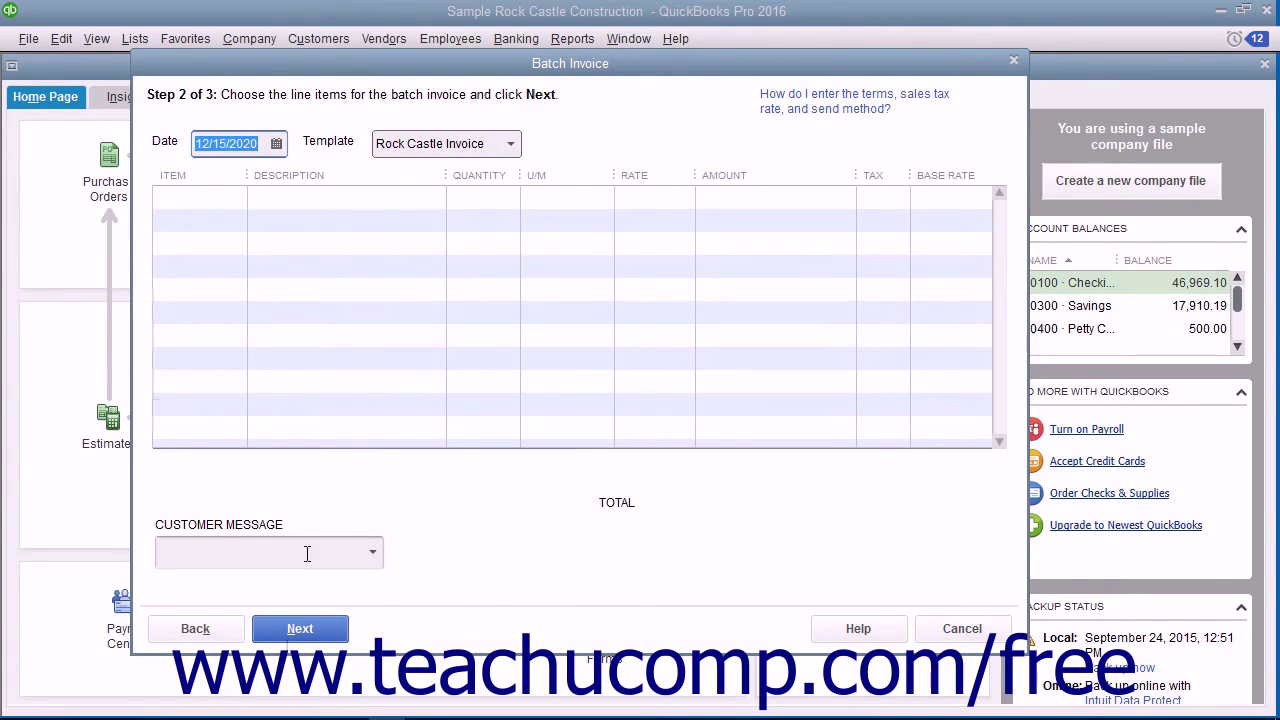
pyautogui.click(268, 148)
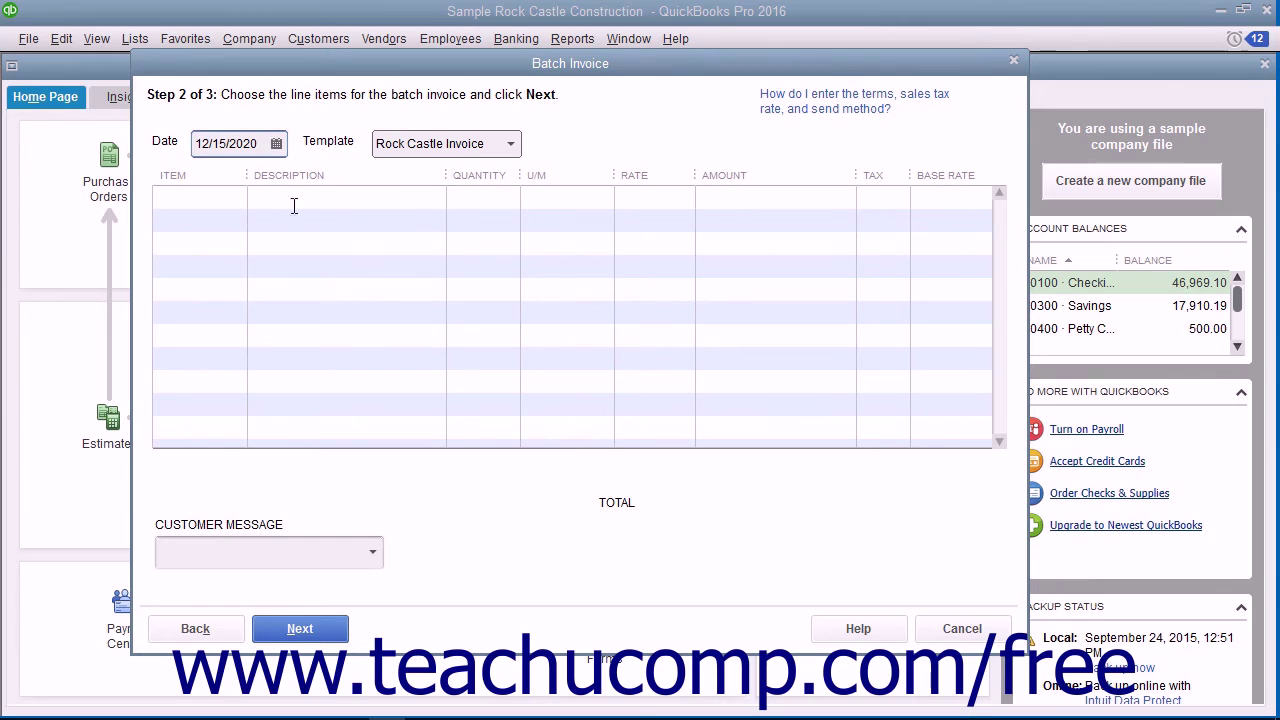
pyautogui.click(212, 197)
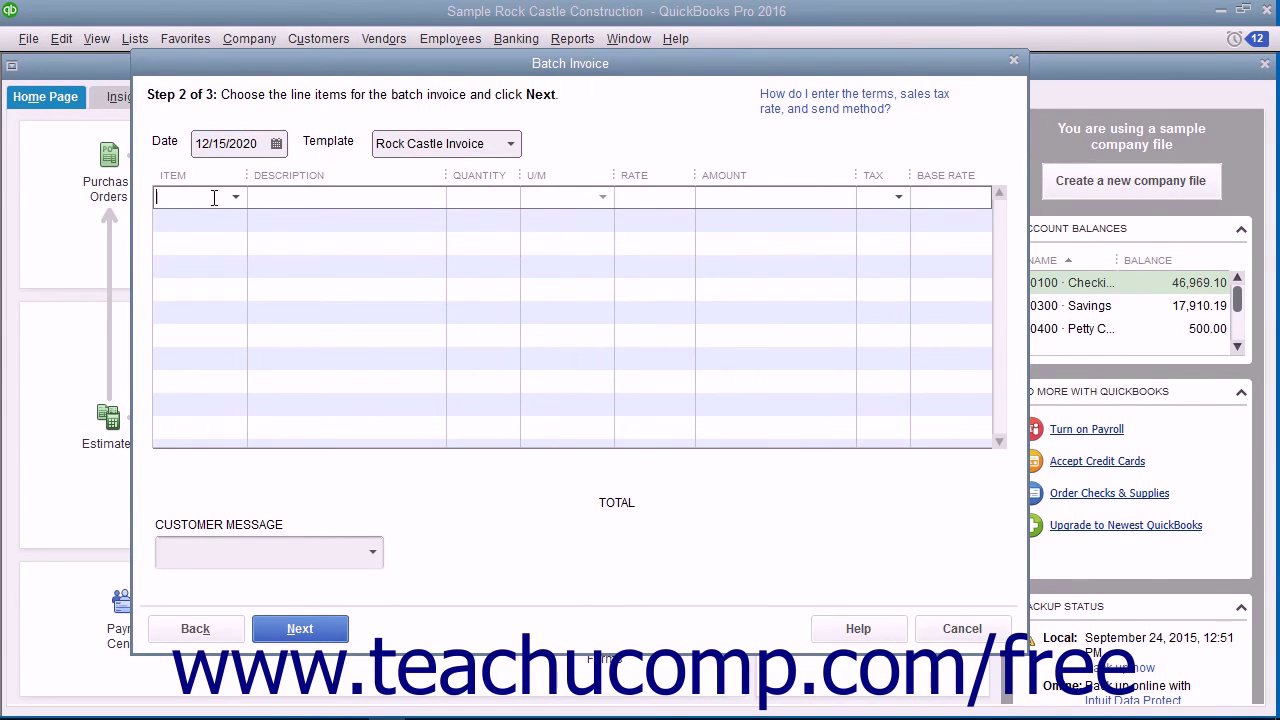
pyautogui.click(236, 197)
pyautogui.click(206, 407)
pyautogui.click(316, 198)
pyautogui.write('Mowed lawns')
pyautogui.press('Tab')
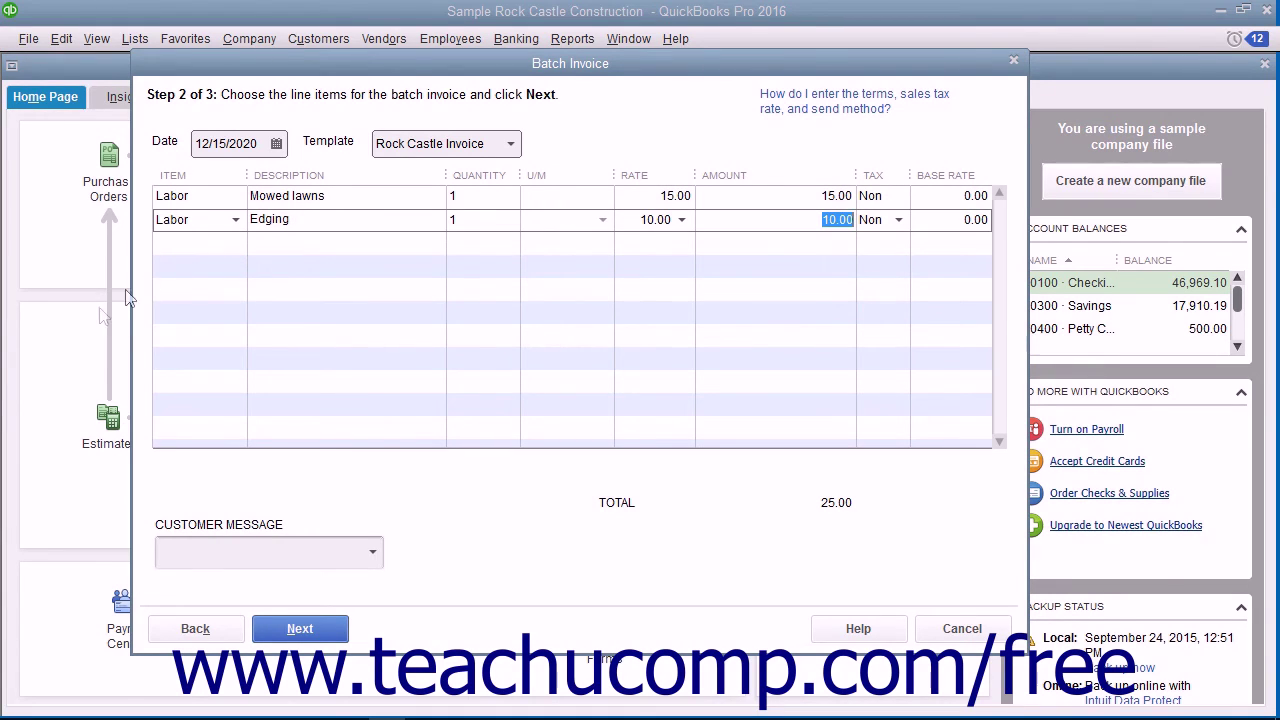
pyautogui.click(171, 551)
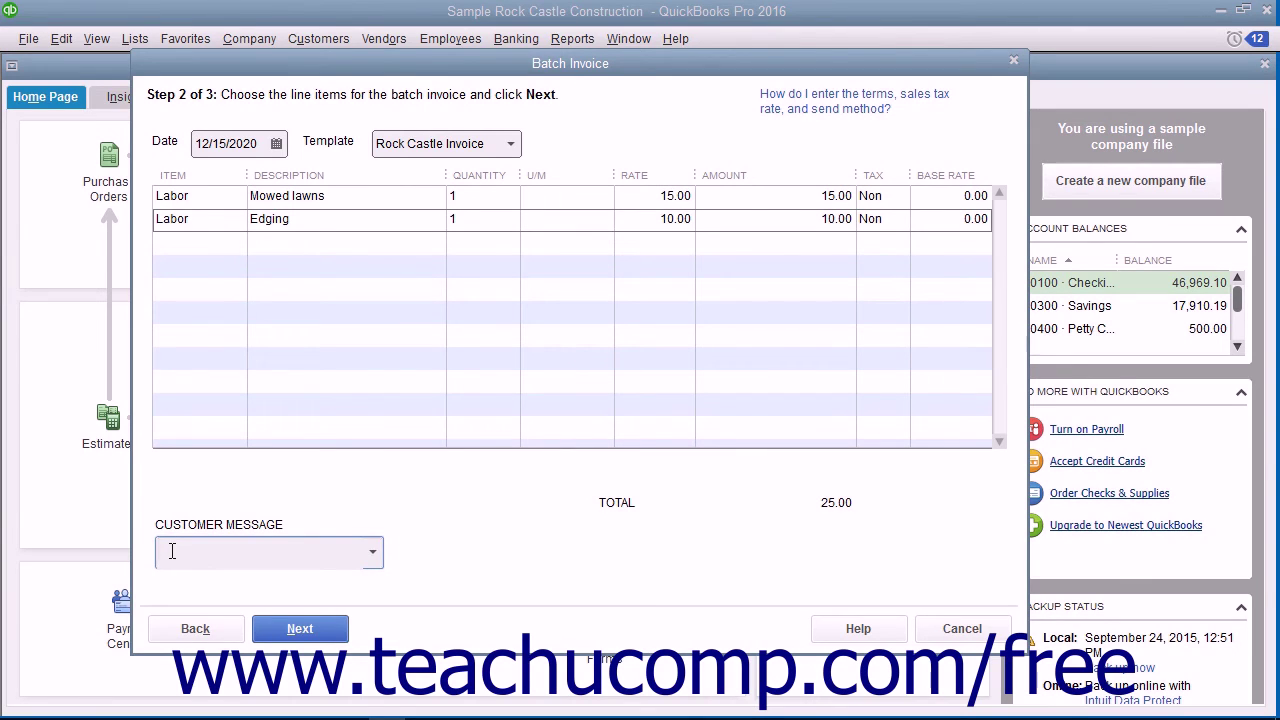
# Step: Review the three 25.00 invoices in Step 3 and create them for emailing
pyautogui.click(313, 630)
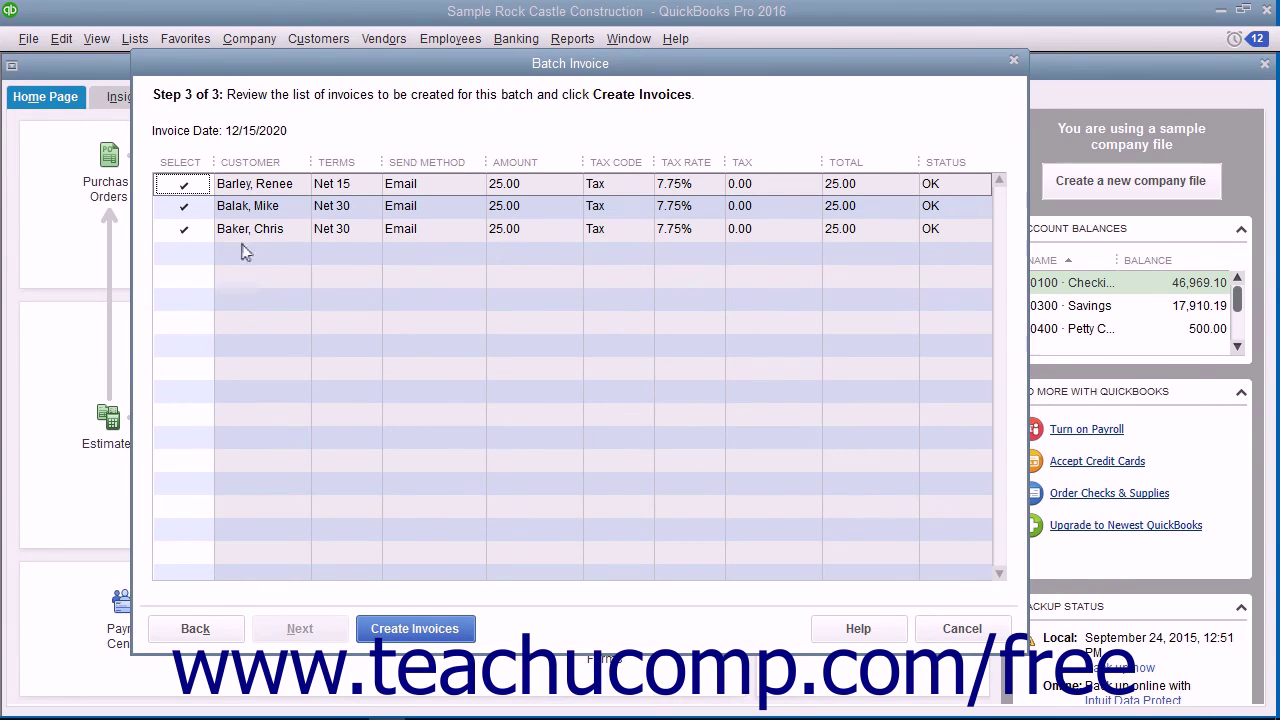
pyautogui.click(189, 231)
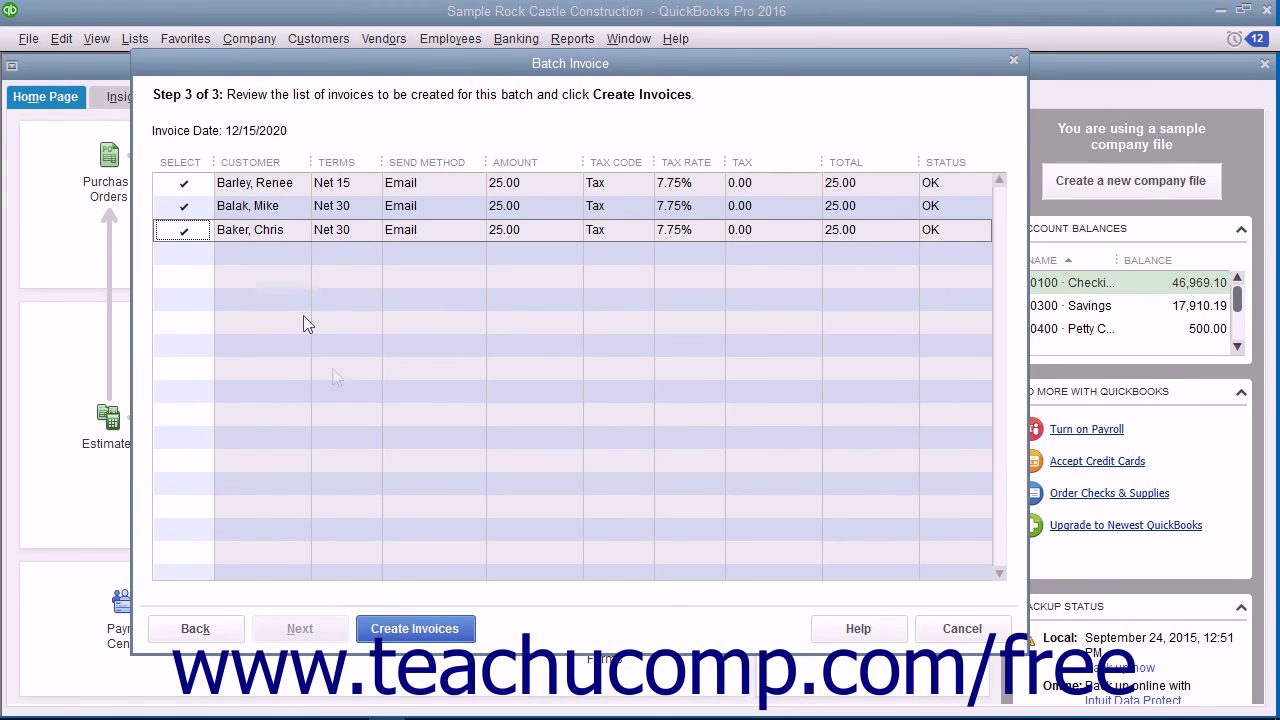
pyautogui.click(416, 629)
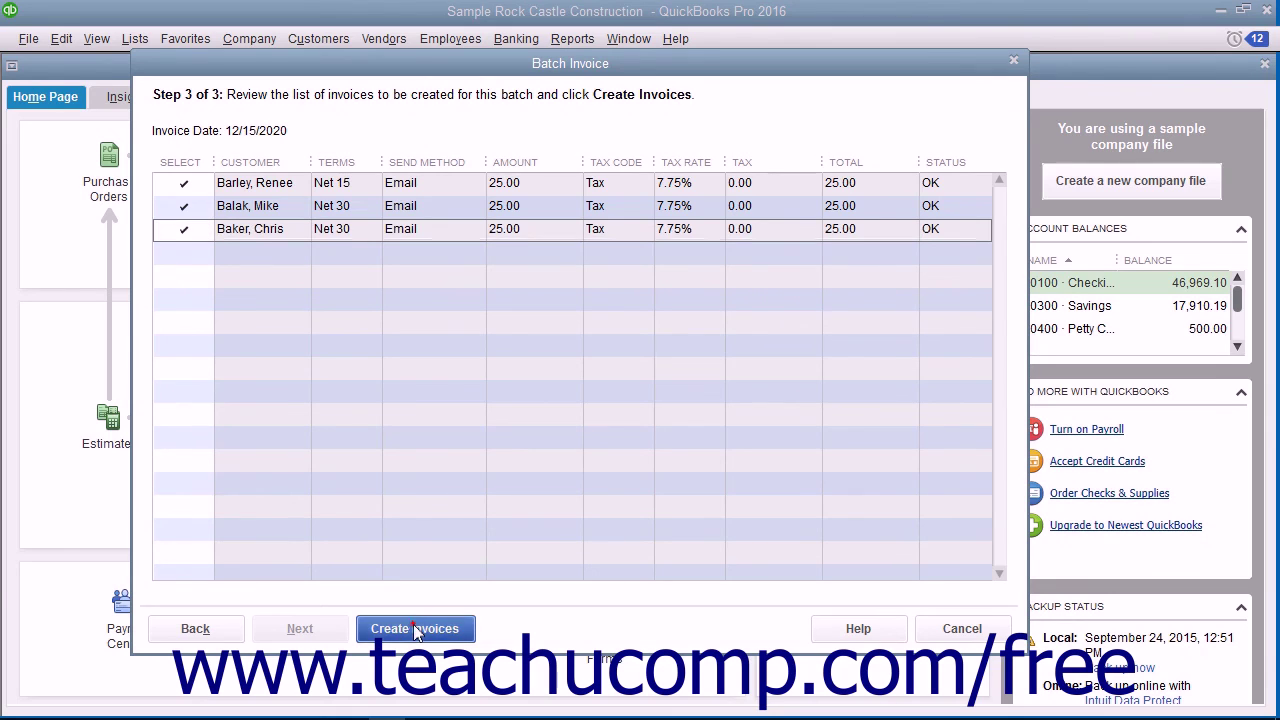